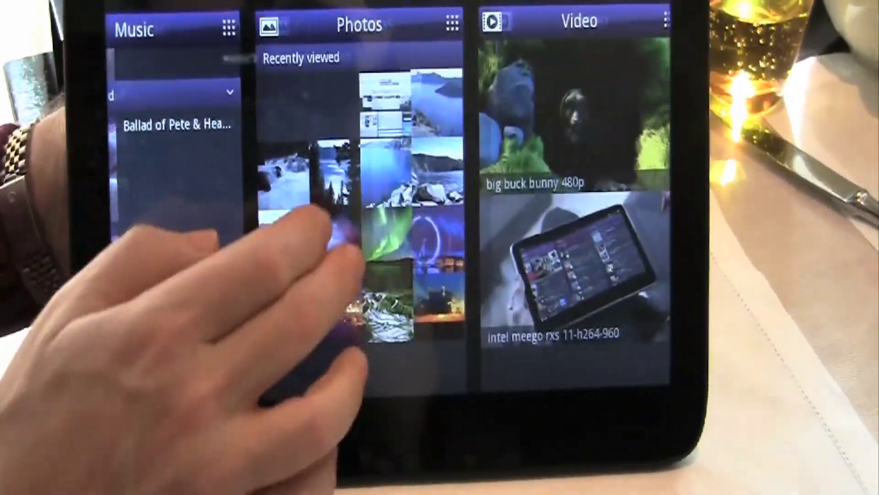
Swipe the home panel strip left until the Web panel of recent pages is centred
{"action": "left_click_drag", "start_coordinate": [324, 216], "coordinate": [185, 217]}
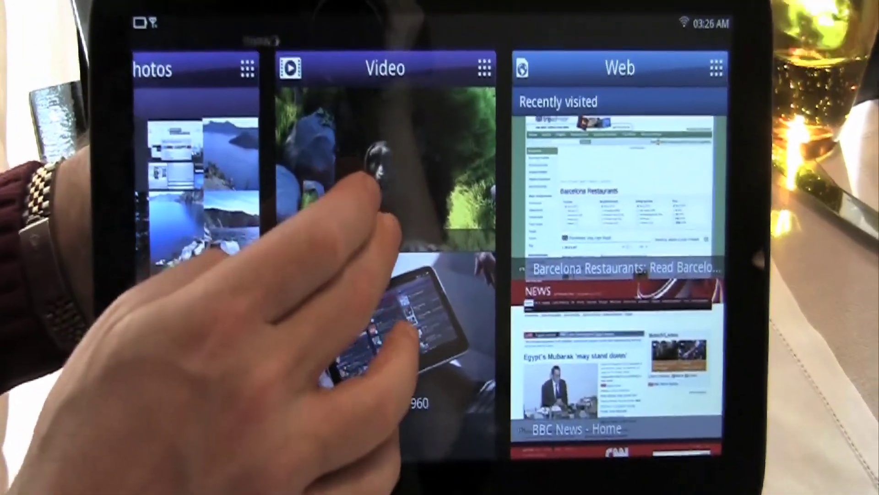
{"action": "left_click_drag", "start_coordinate": [378, 186], "coordinate": [282, 233]}
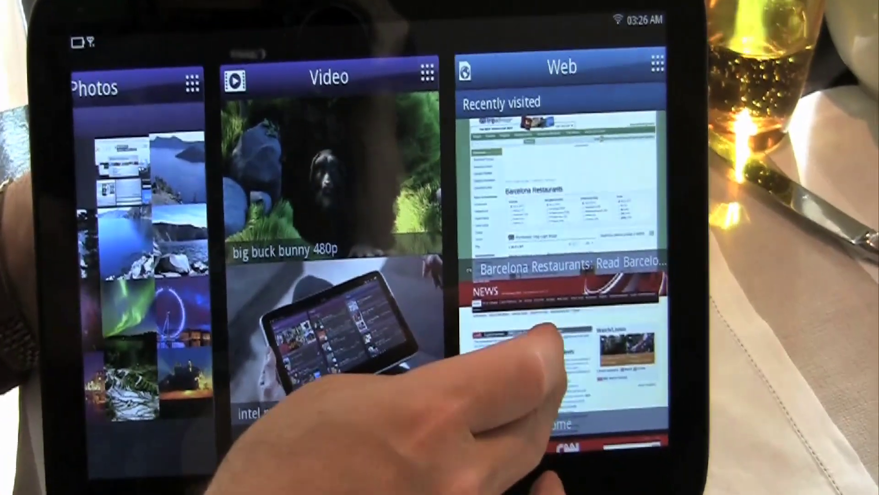
{"action": "left_click_drag", "start_coordinate": [543, 333], "coordinate": [354, 334]}
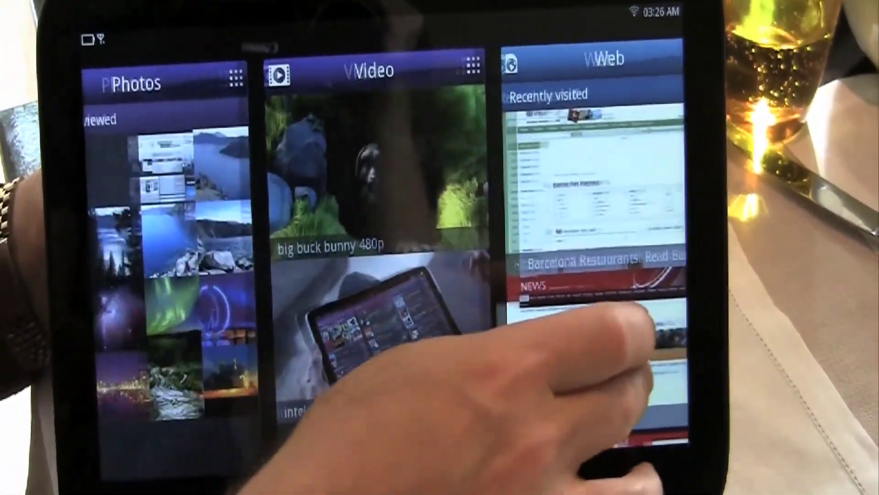
Swipe back through Photos, Music and Friends panels, then return to the Video and Web panels
{"action": "left_click_drag", "start_coordinate": [176, 296], "coordinate": [374, 306]}
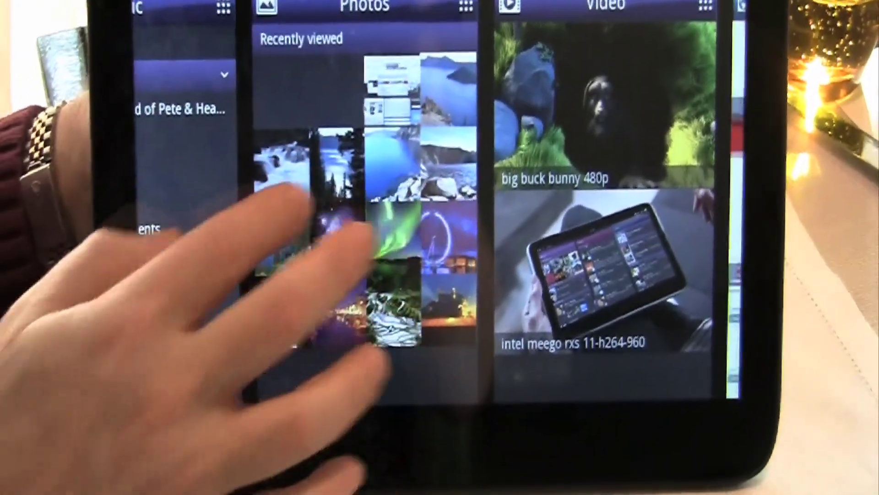
{"action": "left_click_drag", "start_coordinate": [412, 227], "coordinate": [543, 199]}
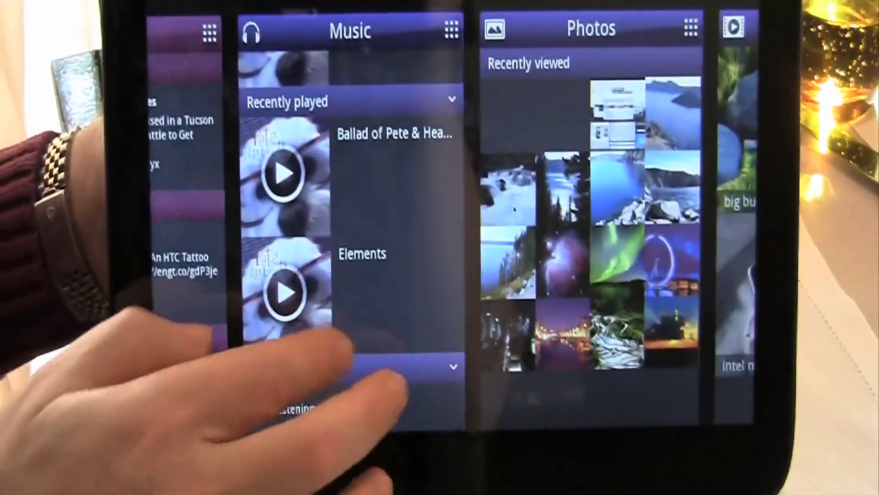
{"action": "left_click_drag", "start_coordinate": [392, 381], "coordinate": [557, 405]}
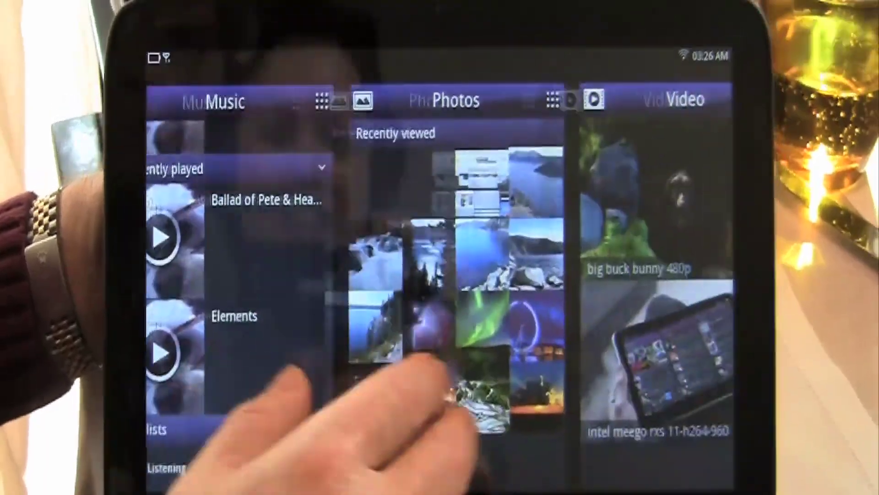
{"action": "left_click_drag", "start_coordinate": [419, 360], "coordinate": [206, 371]}
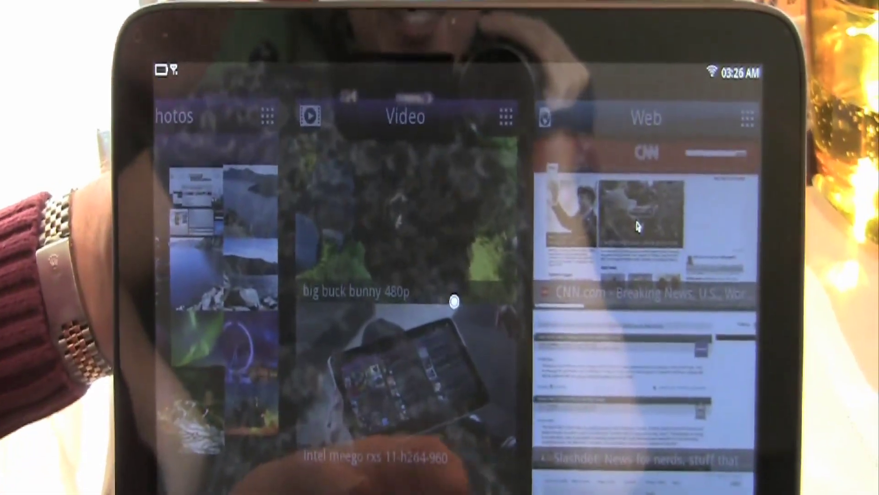
Open the CNN thumbnail full screen and start editing its web address
{"action": "left_click", "coordinate": [640, 226]}
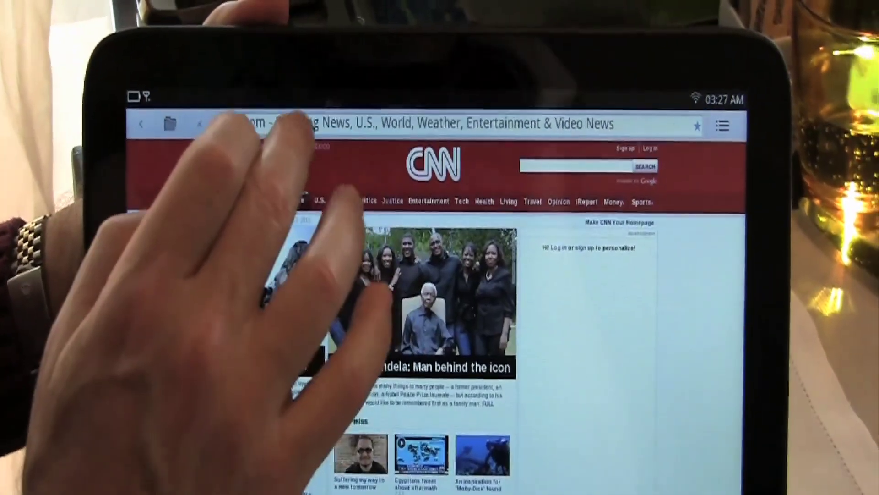
{"action": "left_click", "coordinate": [316, 115]}
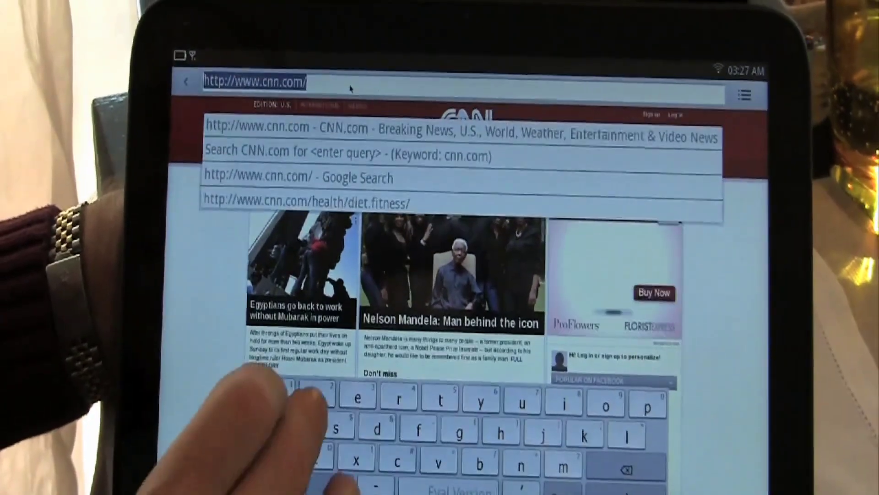
{"action": "type", "text": "w"}
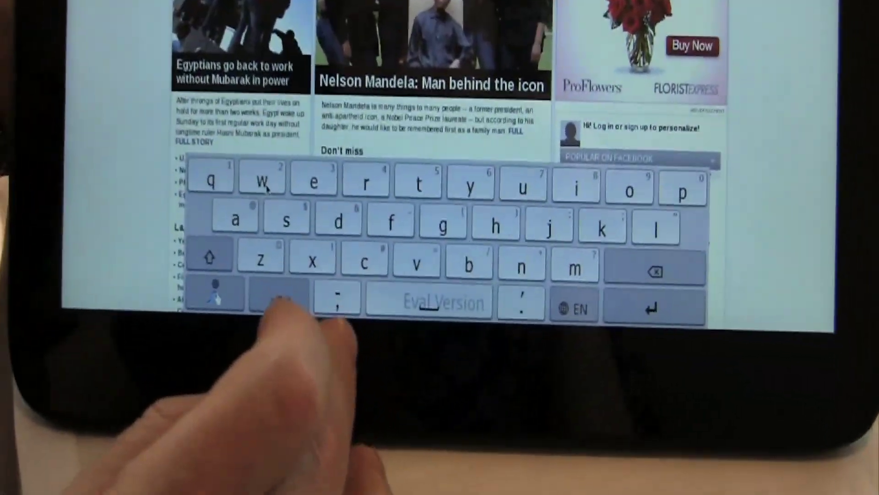
{"action": "type", "text": "ww"}
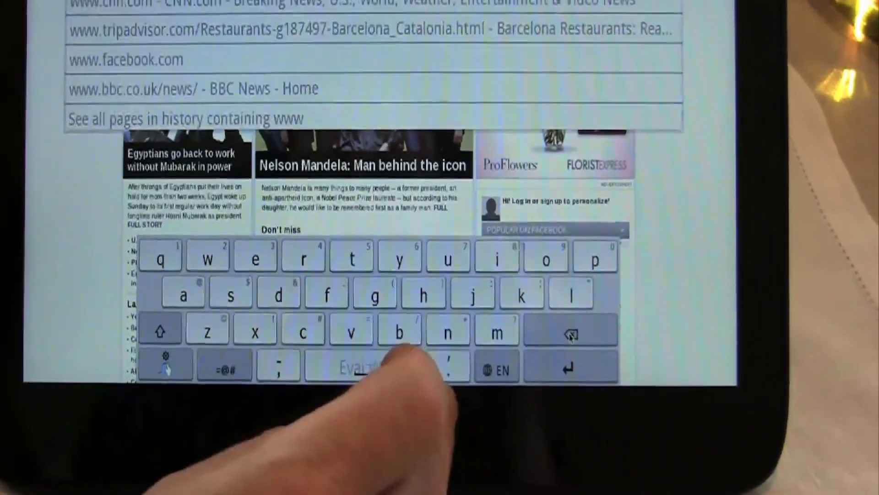
{"action": "type", "text": "."}
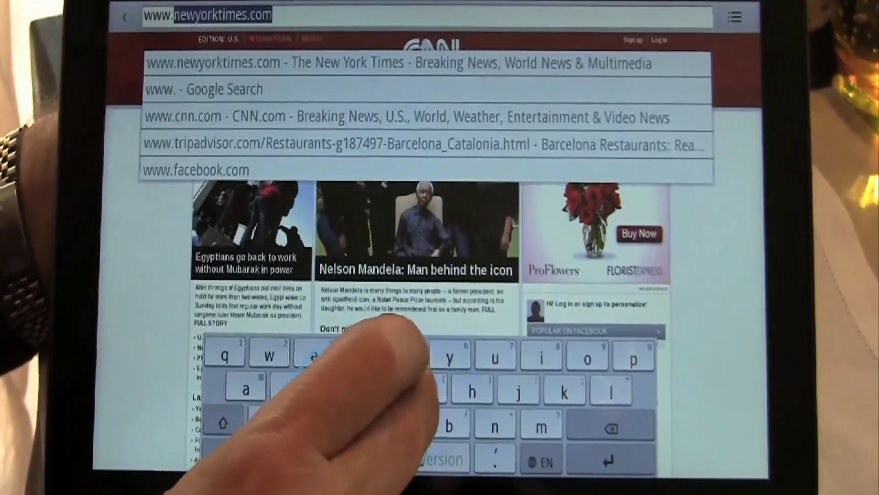
{"action": "type", "text": "belgrade"}
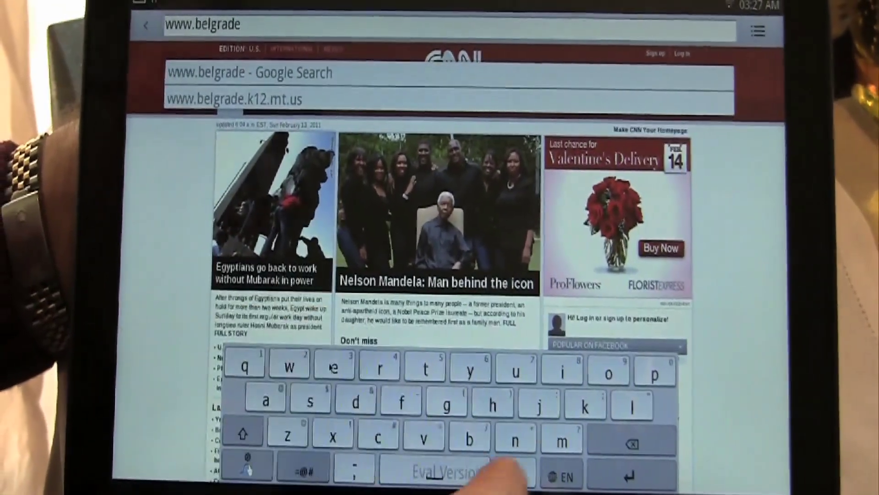
{"action": "type", "text": ".c"}
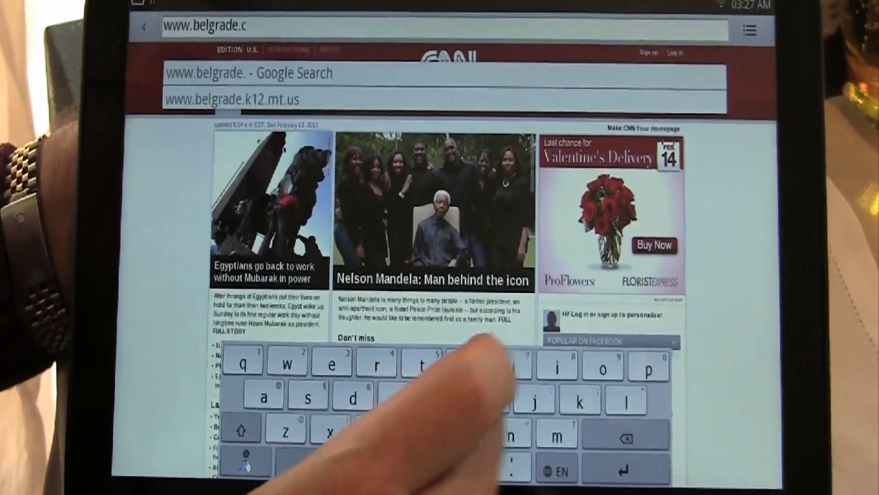
{"action": "type", "text": "o"}
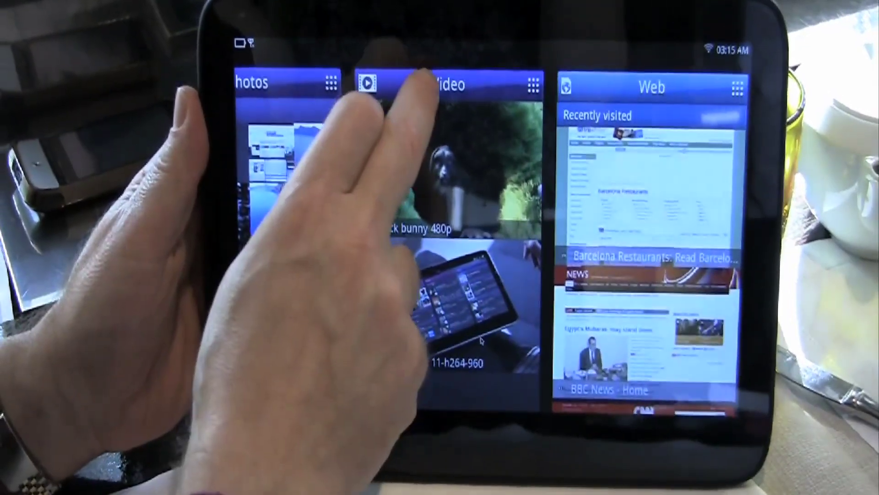
Flip the Video and Music panels to their settings sides and back while browsing the panels
{"action": "left_click_drag", "start_coordinate": [478, 340], "coordinate": [371, 343]}
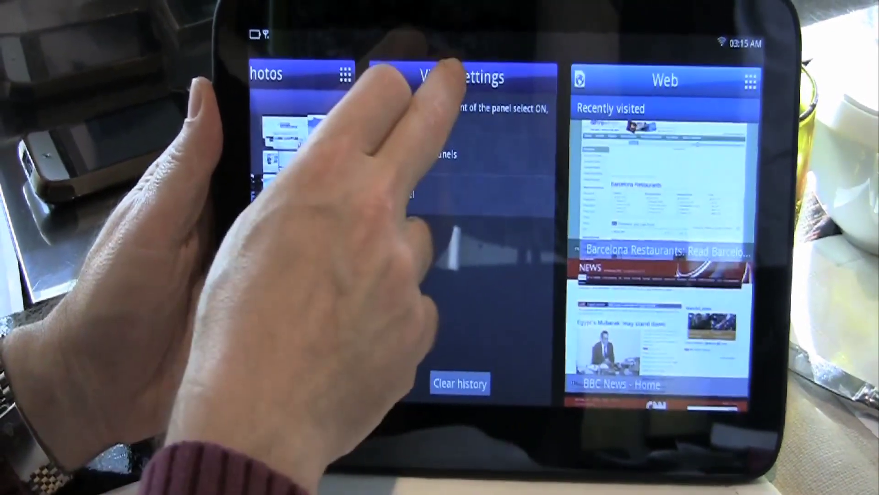
{"action": "left_click_drag", "start_coordinate": [450, 76], "coordinate": [364, 117]}
{"action": "left_click_drag", "start_coordinate": [284, 157], "coordinate": [471, 186]}
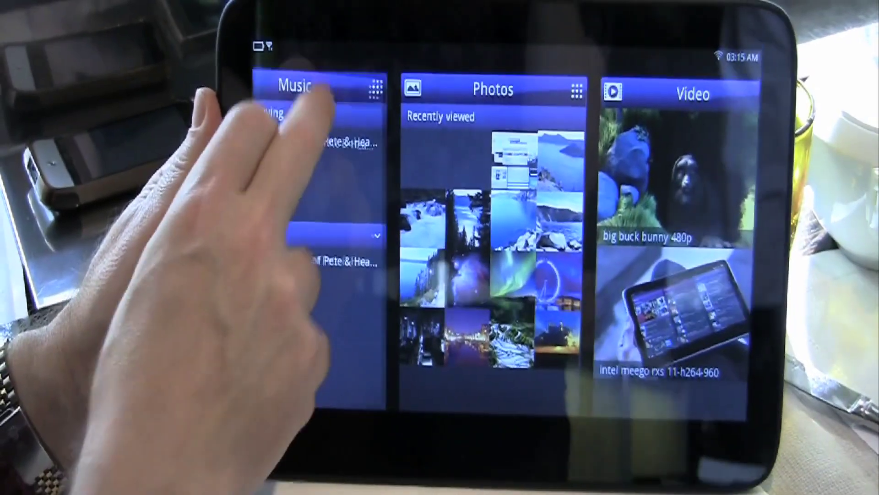
{"action": "left_click_drag", "start_coordinate": [276, 118], "coordinate": [294, 275]}
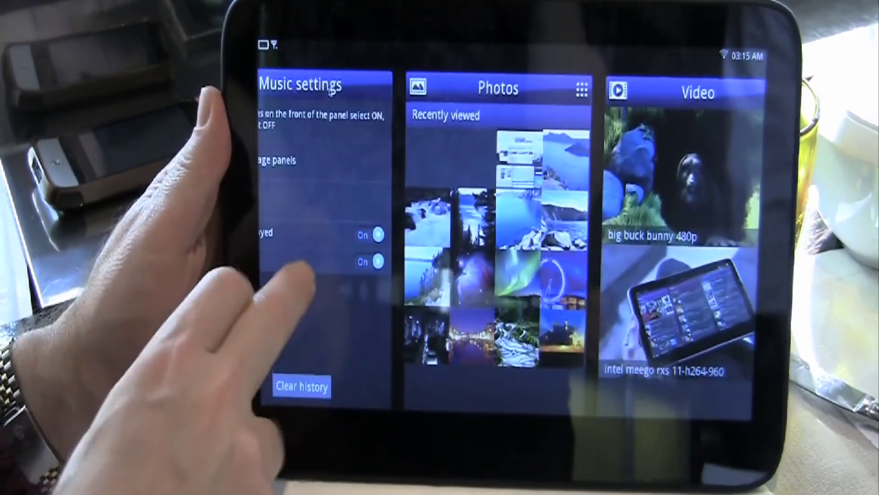
{"action": "left_click_drag", "start_coordinate": [317, 223], "coordinate": [423, 220]}
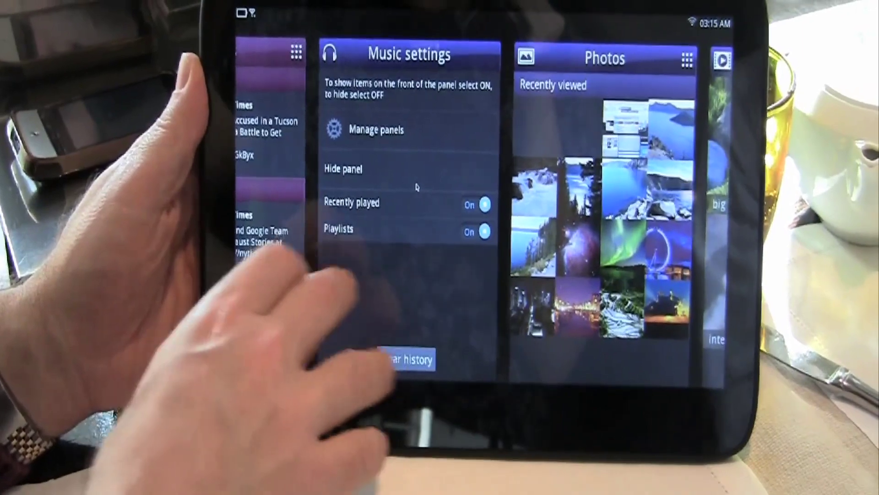
{"action": "left_click", "coordinate": [402, 63]}
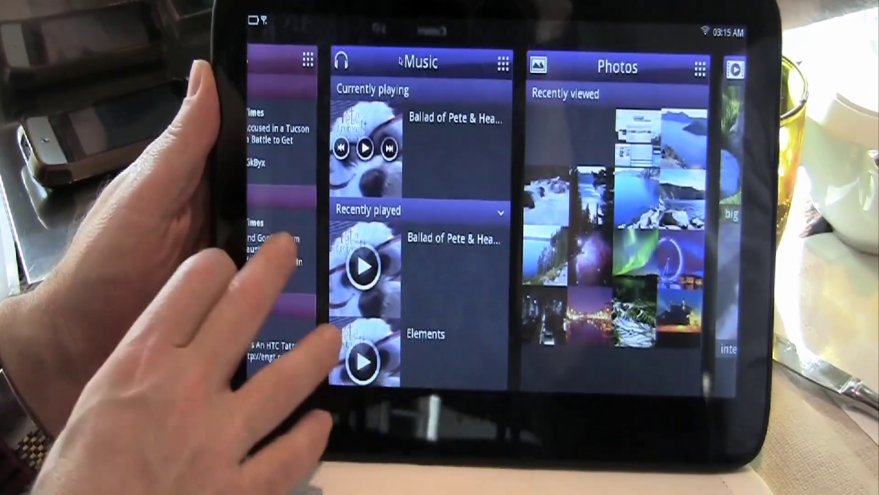
Slide the home panels back to My Tablet, Friends and Music
{"action": "left_click_drag", "start_coordinate": [288, 269], "coordinate": [618, 268]}
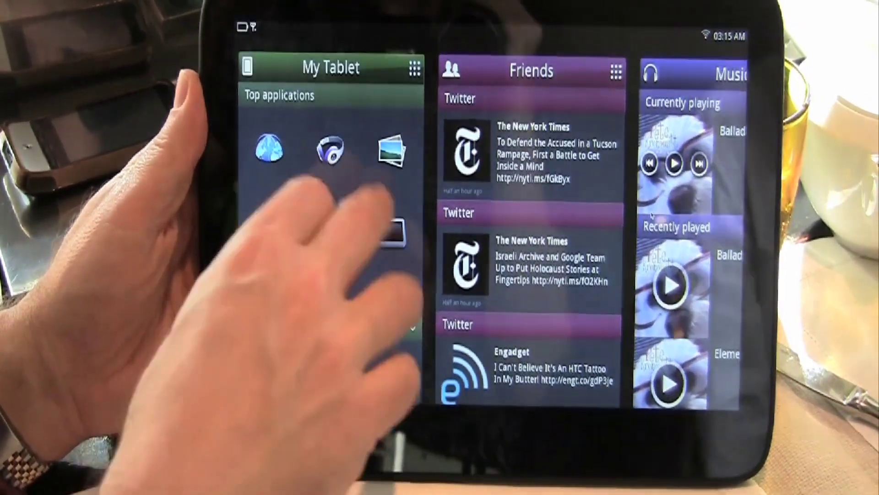
Visit the tablet settings, then hide the second New York Times tweet from the Friends feed
{"action": "left_click", "coordinate": [329, 227]}
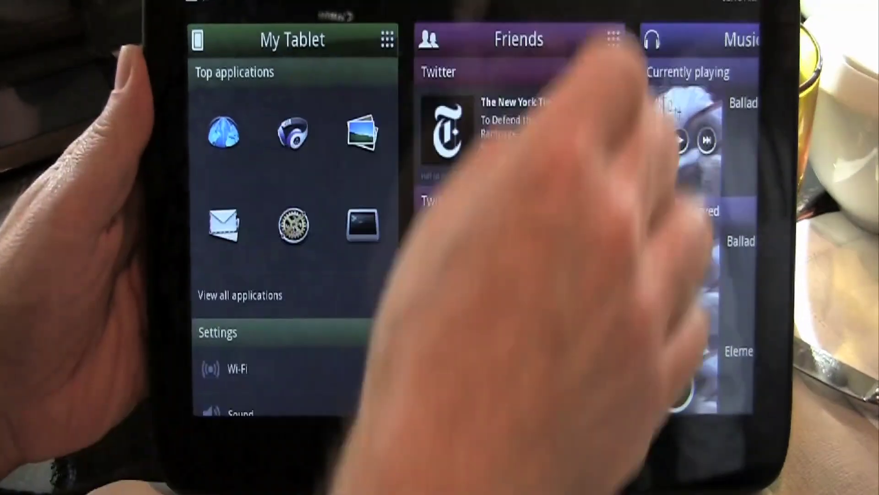
{"action": "left_click", "coordinate": [514, 251]}
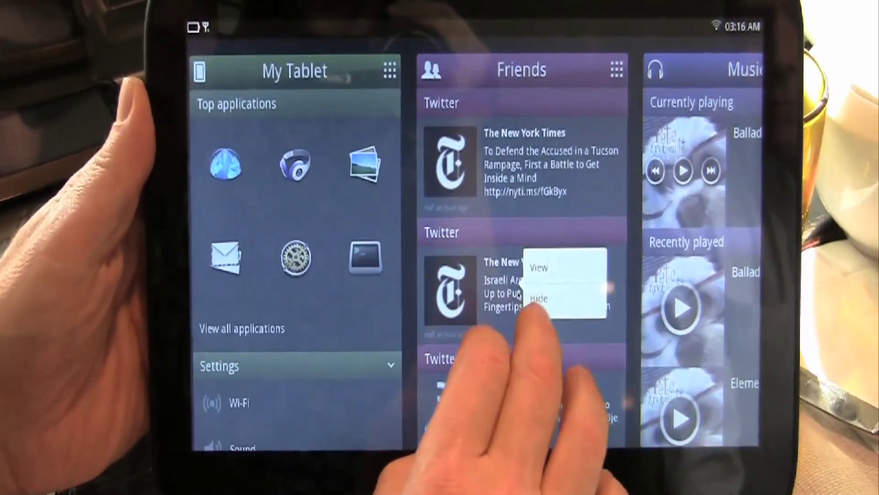
{"action": "left_click", "coordinate": [544, 305]}
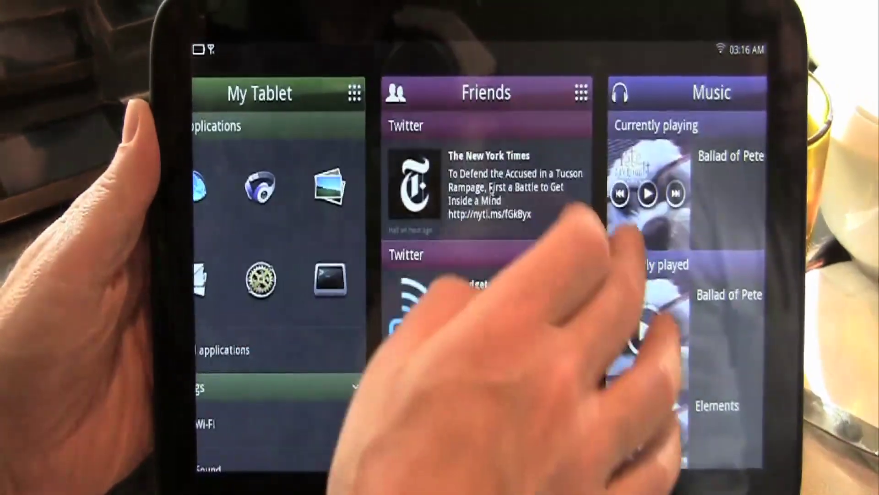
Swipe to the Photos, Video and Web panels and open a recently visited web page
{"action": "mouse_move", "coordinate": [547, 315]}
{"action": "left_mouse_down"}
{"action": "mouse_move", "coordinate": [495, 359]}
{"action": "mouse_move", "coordinate": [288, 358]}
{"action": "left_mouse_up"}
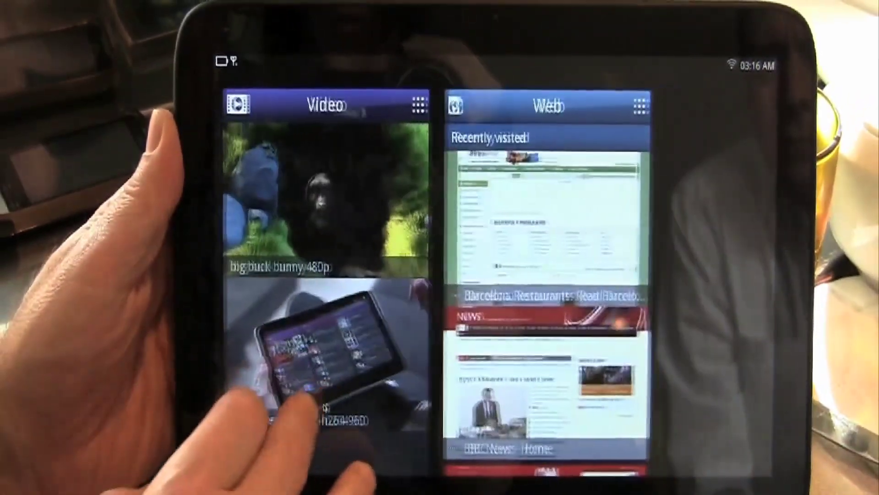
{"action": "left_click_drag", "start_coordinate": [295, 412], "coordinate": [447, 392]}
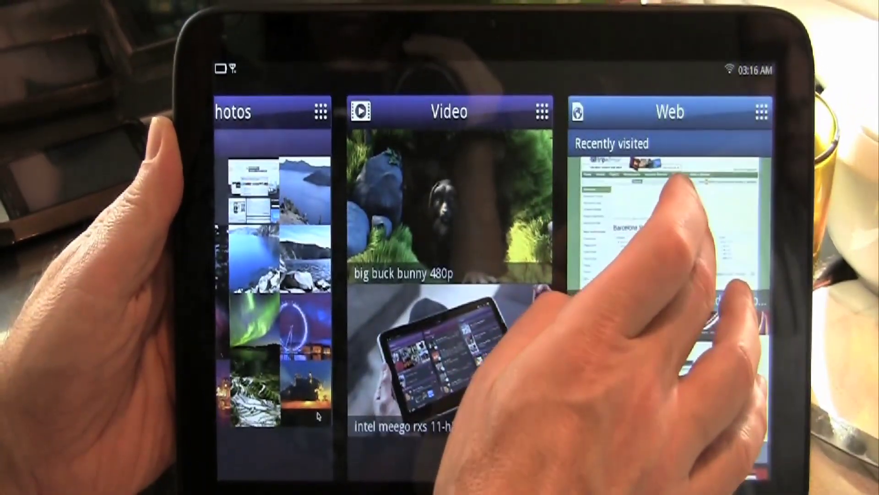
{"action": "left_click", "coordinate": [675, 238]}
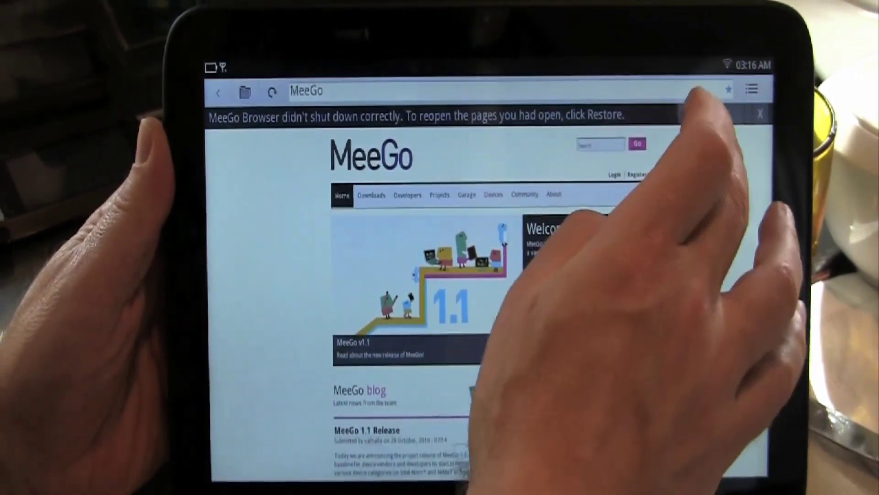
Dismiss the restore-pages notice and load The New York Times home page from the address suggestions
{"action": "left_click", "coordinate": [711, 109]}
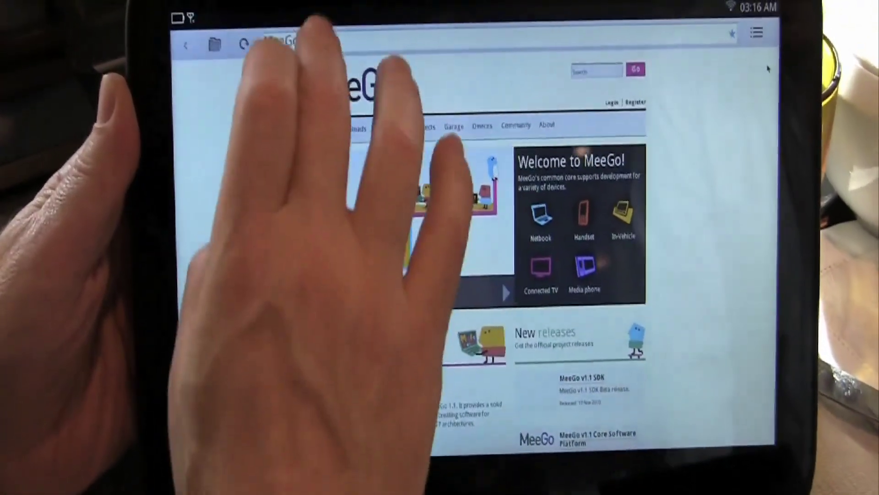
{"action": "left_click", "coordinate": [330, 40]}
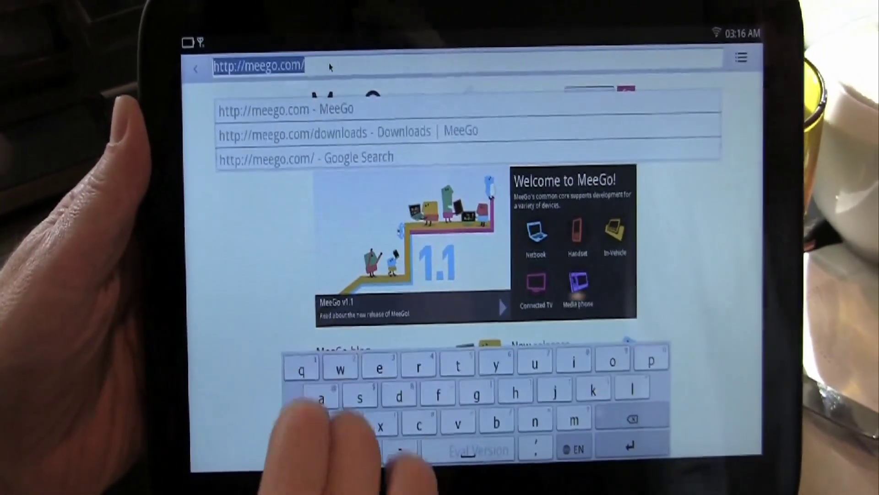
{"action": "type", "text": "www.newyorktimes.com"}
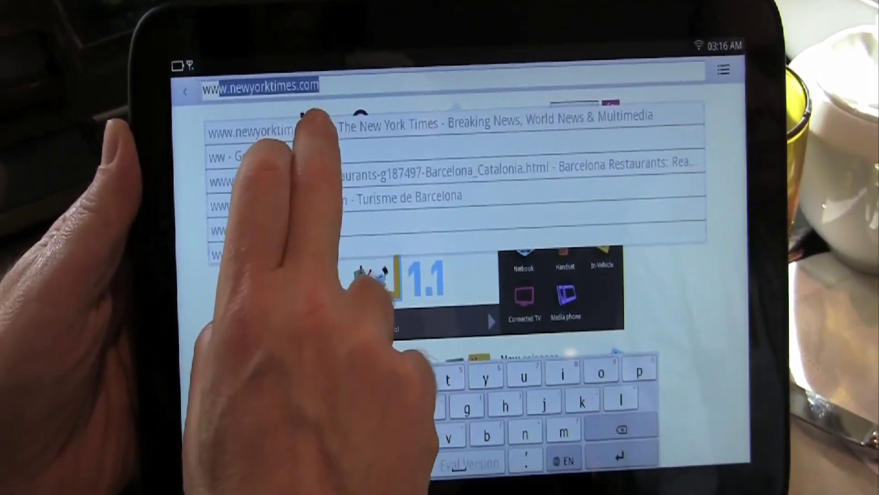
{"action": "left_click", "coordinate": [320, 123]}
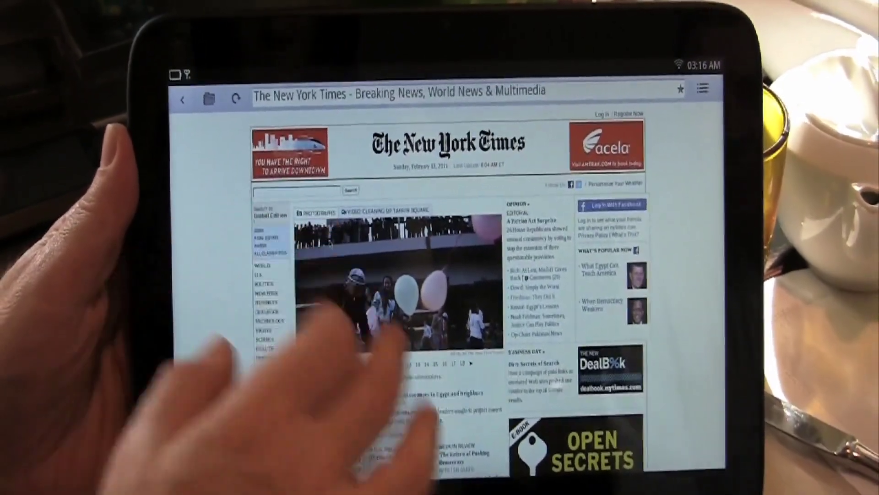
{"action": "scroll", "coordinate": [447, 274], "scroll_direction": "down", "scroll_amount": 3}
{"action": "scroll", "coordinate": [447, 276], "scroll_direction": "down", "scroll_amount": 4}
{"action": "scroll", "coordinate": [446, 275], "scroll_direction": "down", "scroll_amount": 4}
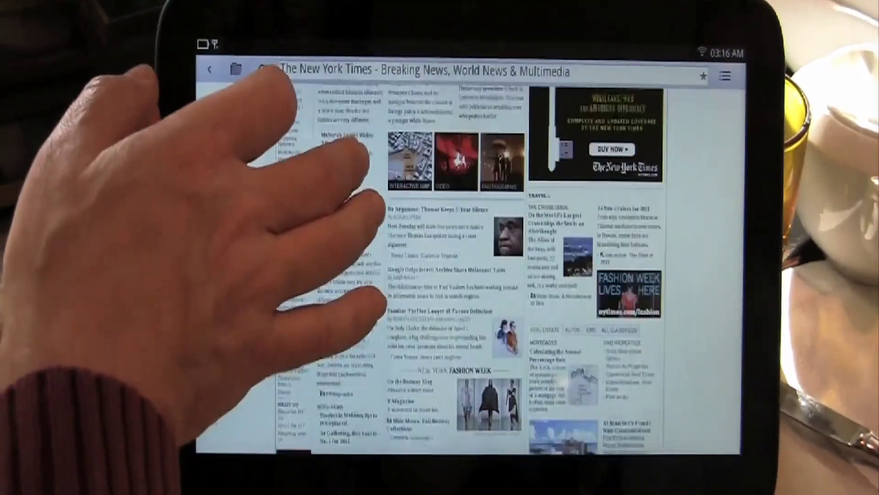
{"action": "scroll", "coordinate": [344, 179], "scroll_direction": "down", "scroll_amount": 1}
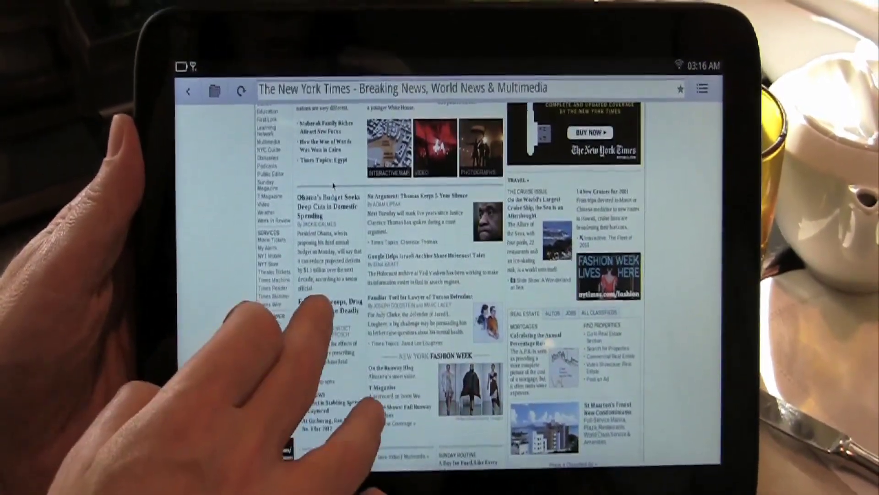
Long-press a New York Times link to show its Open/Save/Copy options
{"action": "right_click", "coordinate": [300, 284]}
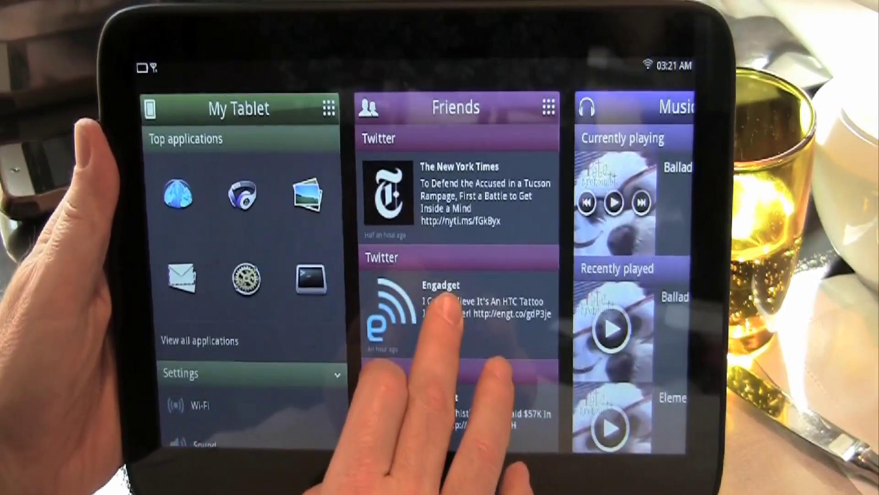
Show and dismiss the Engadget tweet's options, then swipe to the Photos and Video panels
{"action": "left_click", "coordinate": [447, 306]}
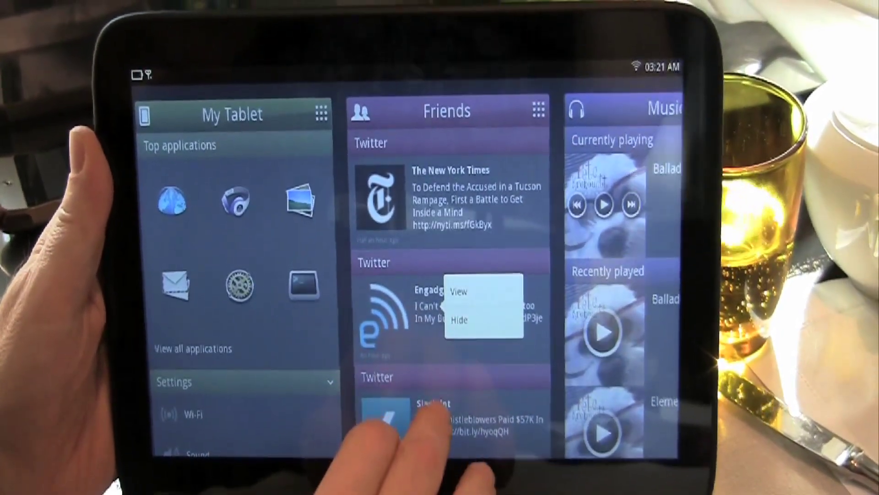
{"action": "left_click", "coordinate": [433, 406]}
{"action": "mouse_move", "coordinate": [522, 344]}
{"action": "left_mouse_down"}
{"action": "mouse_move", "coordinate": [419, 310]}
{"action": "mouse_move", "coordinate": [305, 324]}
{"action": "left_mouse_up"}
{"action": "left_click_drag", "start_coordinate": [495, 330], "coordinate": [422, 334]}
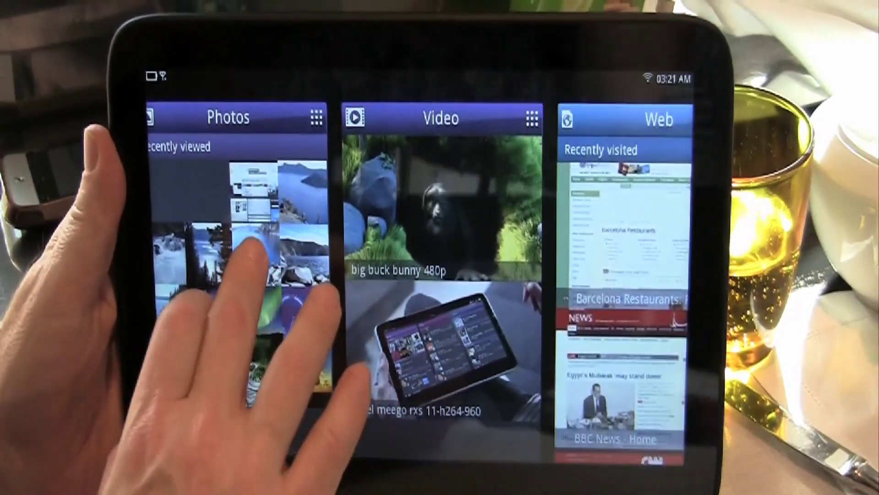
Open a lake photo from the Photos panel and bring up its Share options menu
{"action": "left_click", "coordinate": [257, 252]}
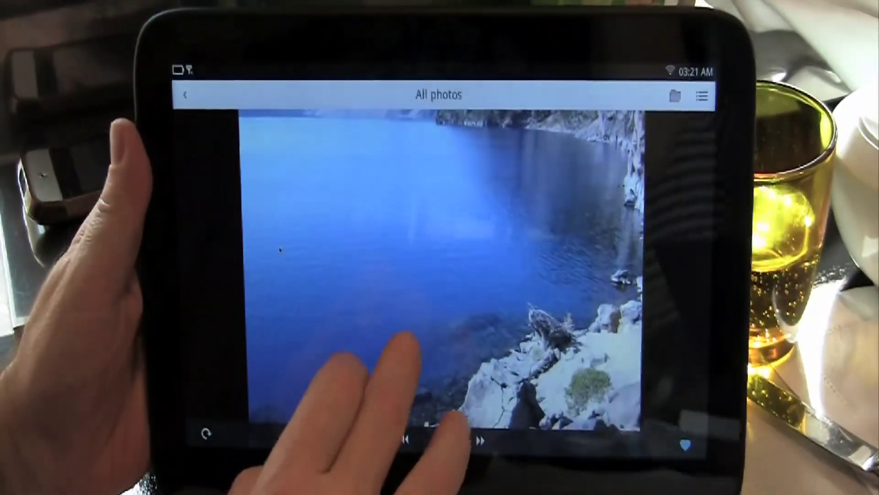
{"action": "left_click", "coordinate": [396, 319]}
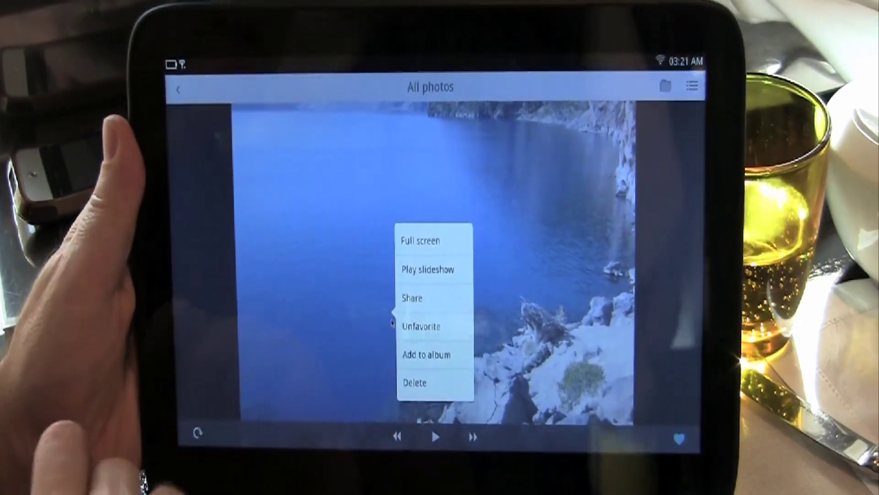